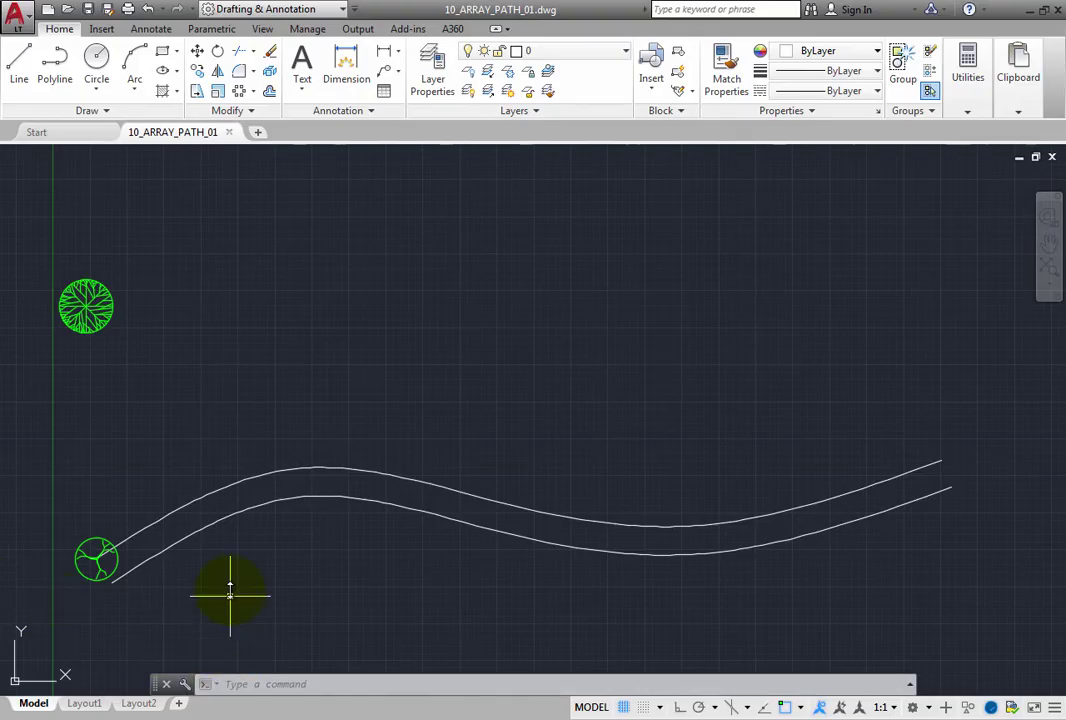
# Create a path array of the lower tree symbol along the upper curve.
pyautogui.moveTo(198, 501)
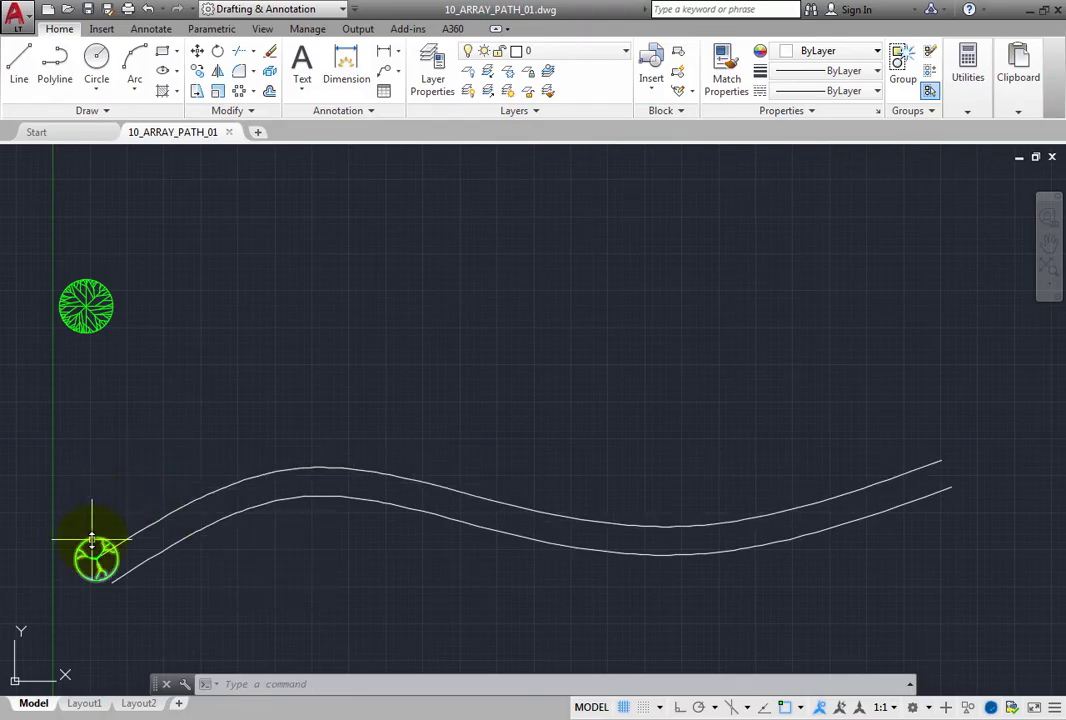
pyautogui.moveTo(92, 540)
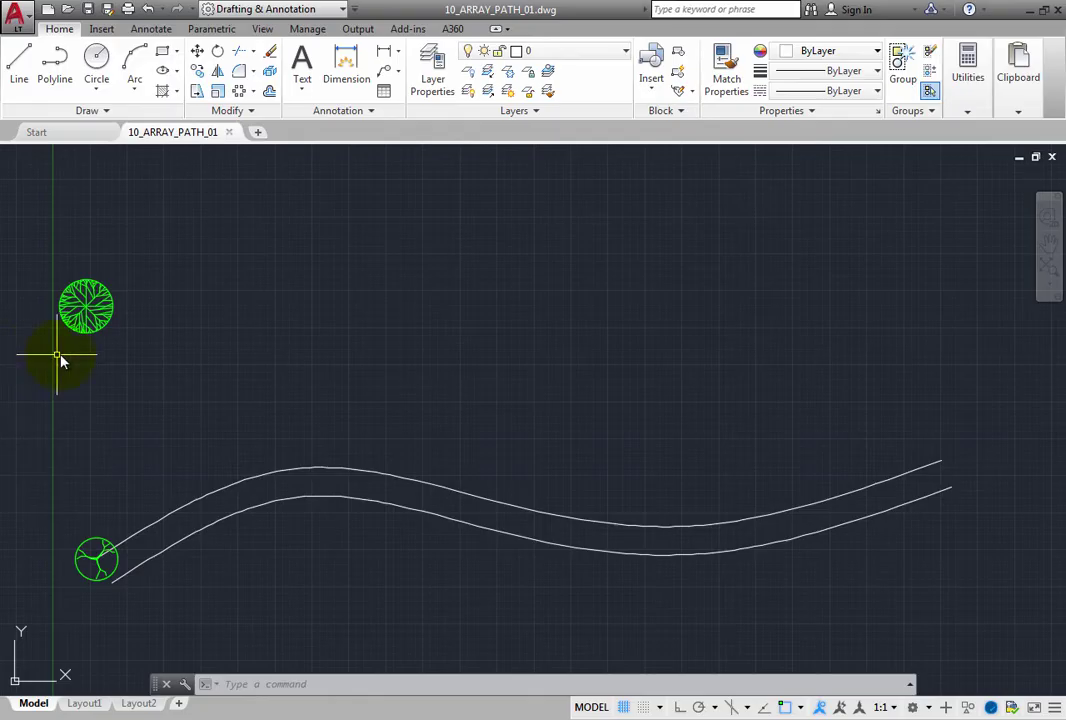
pyautogui.click(253, 94)
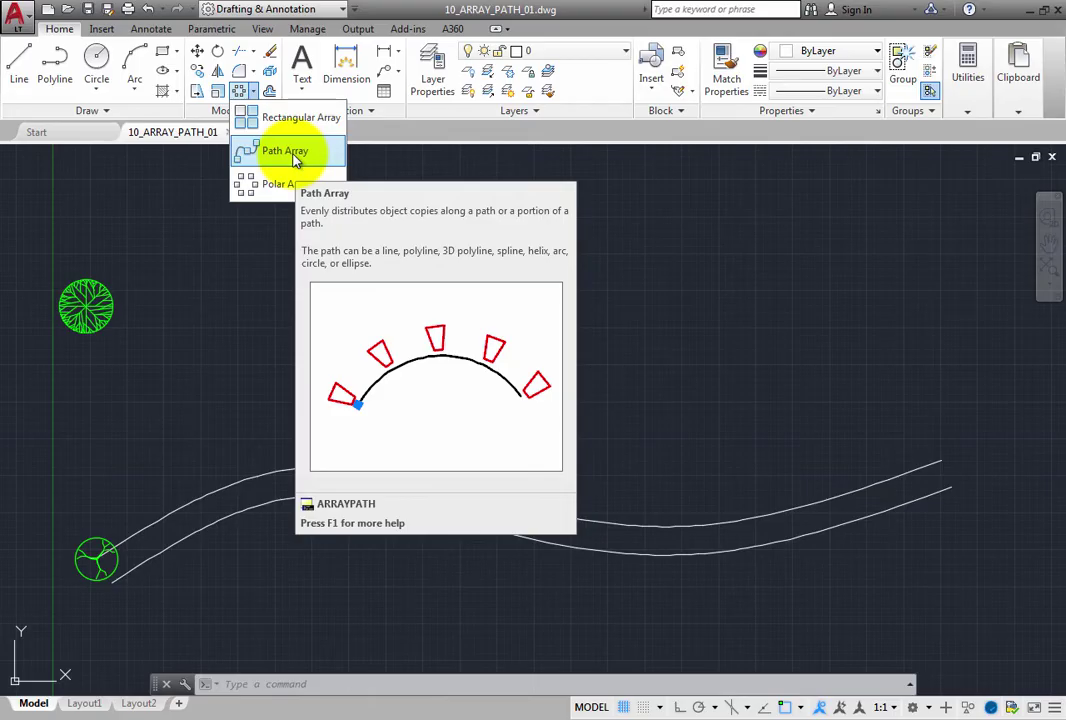
pyautogui.click(287, 152)
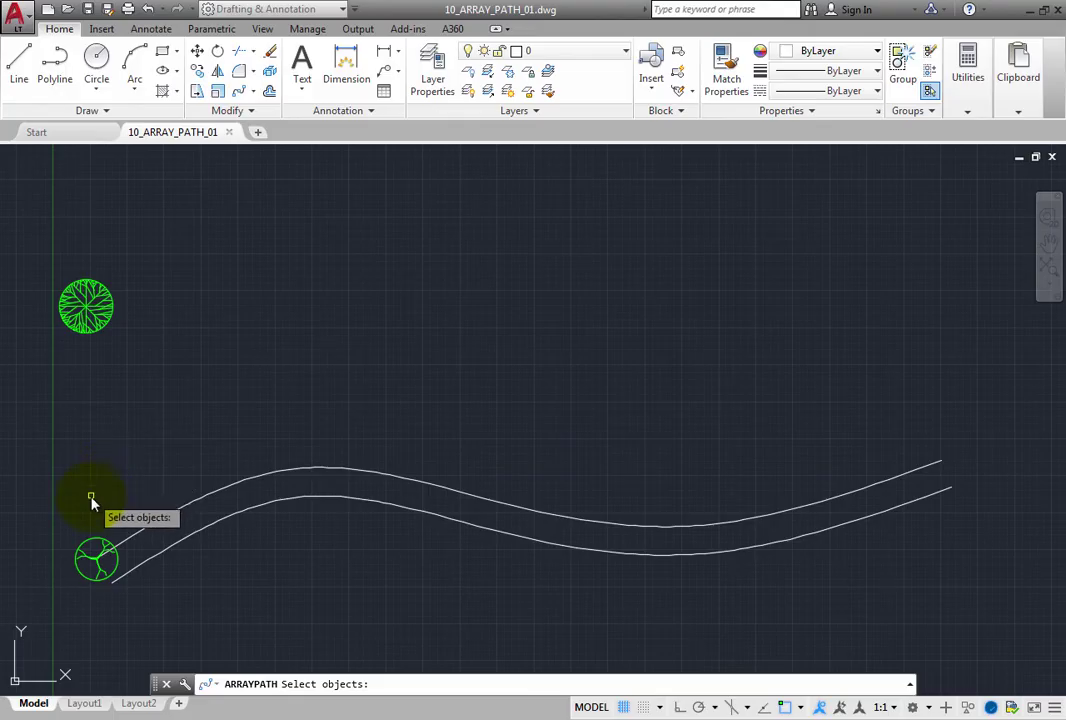
pyautogui.click(89, 546)
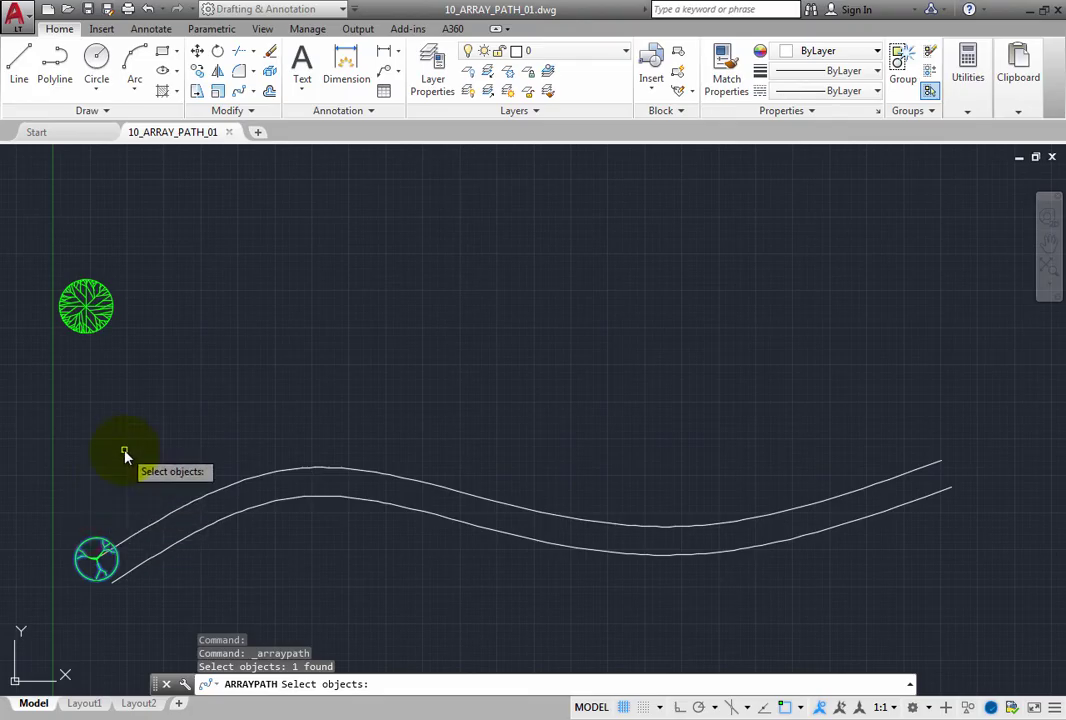
pyautogui.press('Return')
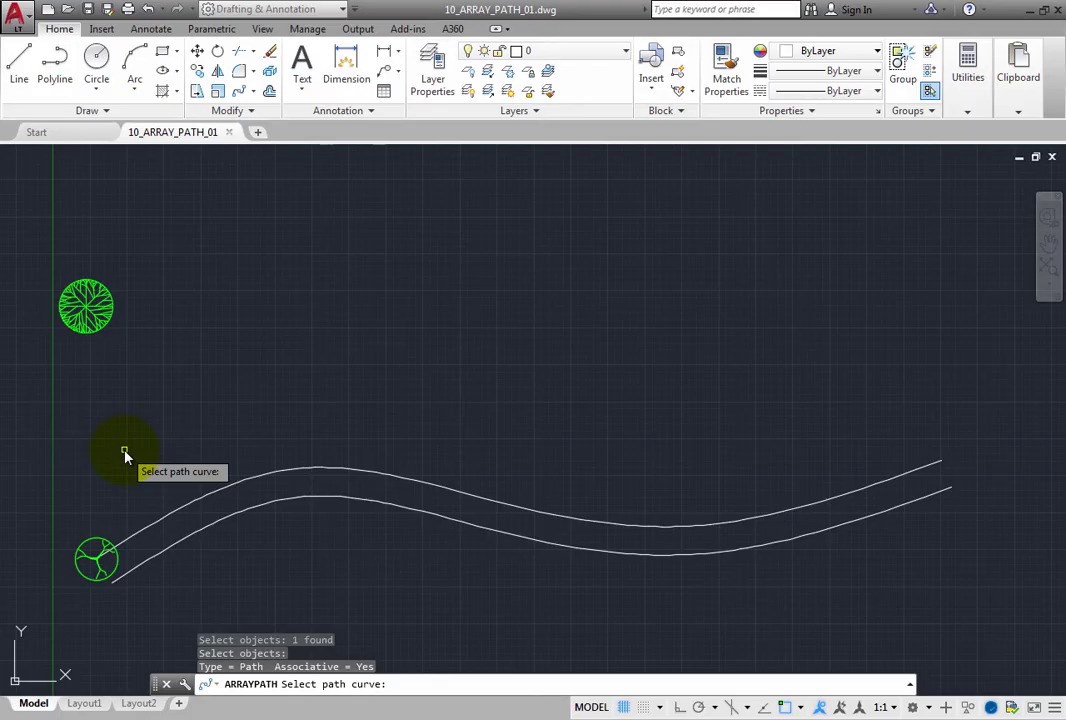
pyautogui.click(167, 521)
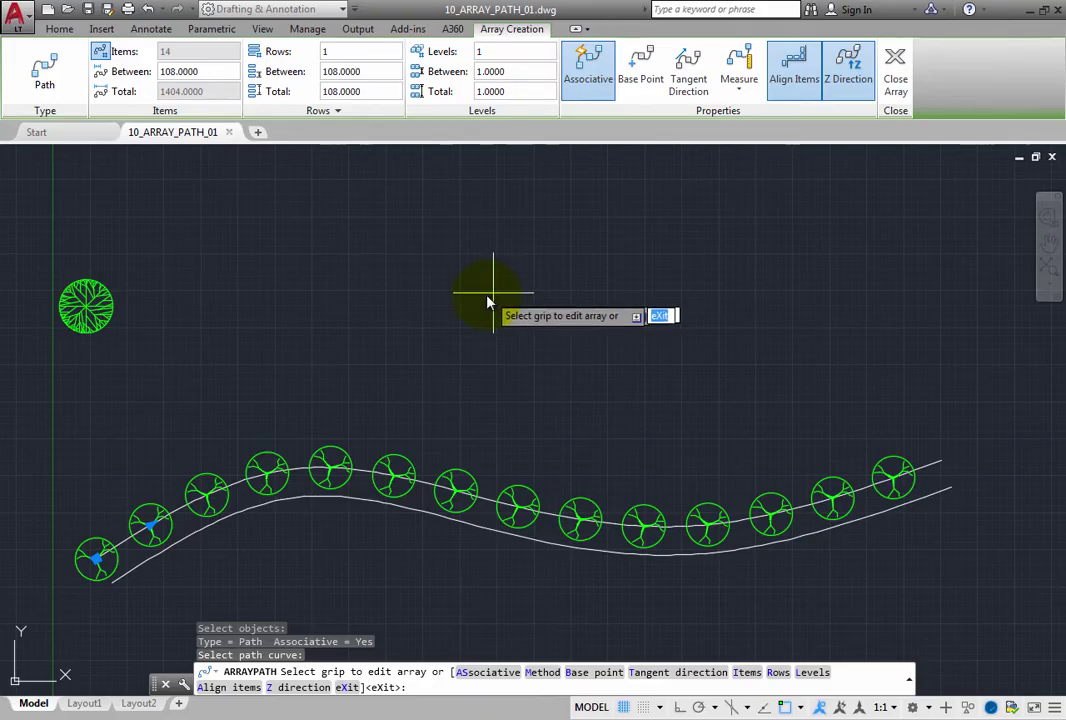
# Tighten the array's item spacing to about 91 with its spacing grip.
pyautogui.click(148, 530)
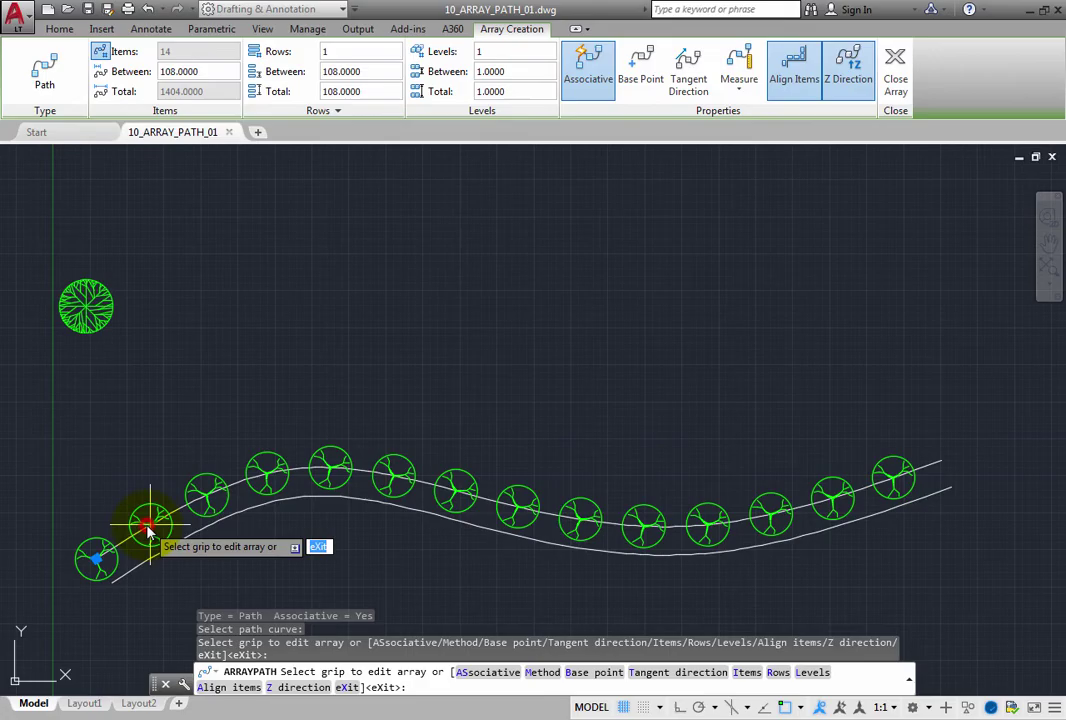
pyautogui.click(148, 528)
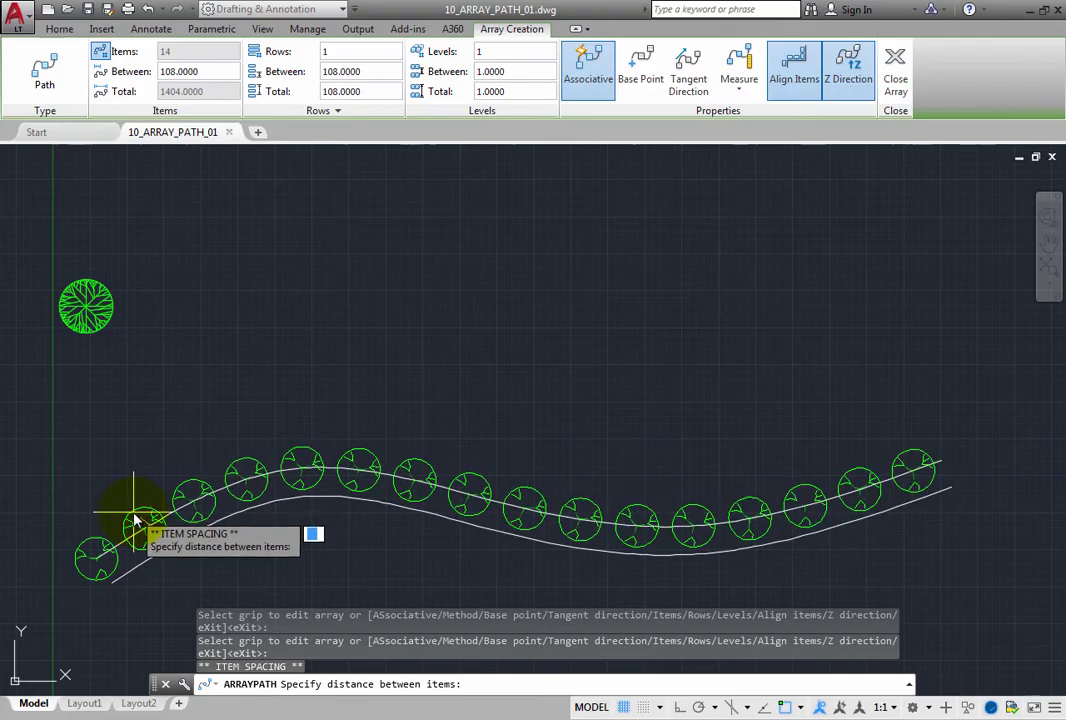
pyautogui.click(131, 518)
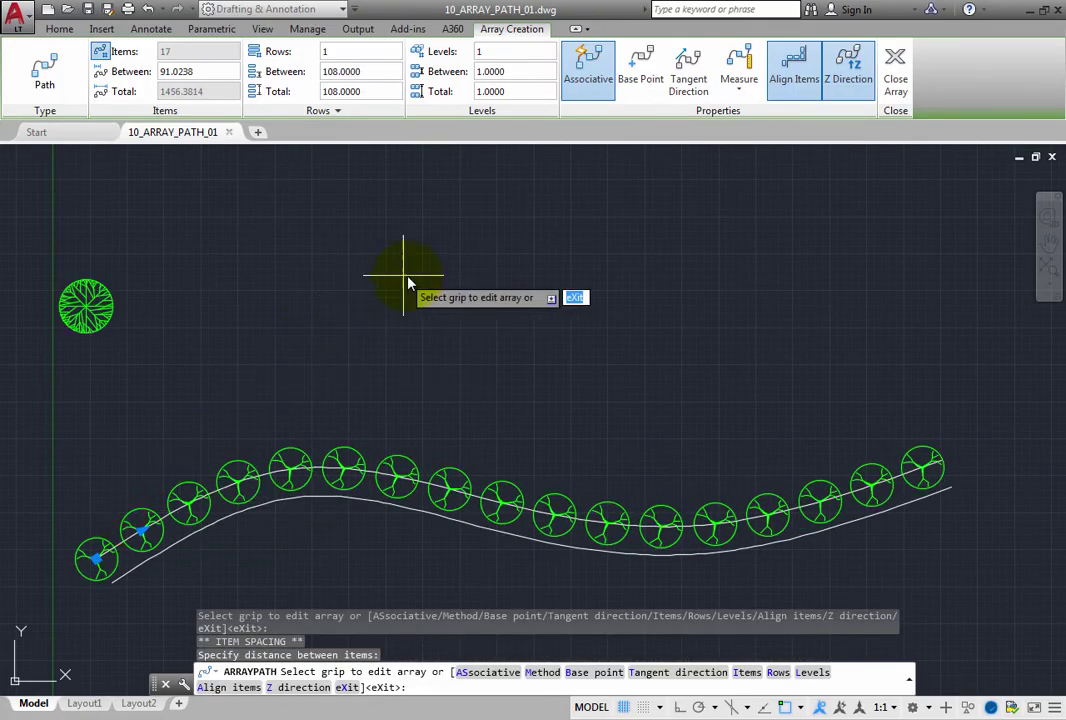
# Disable the automatic item count, set the array to 12 items and stretch the item spacing to about 132.68 so they span the path.
pyautogui.click(102, 52)
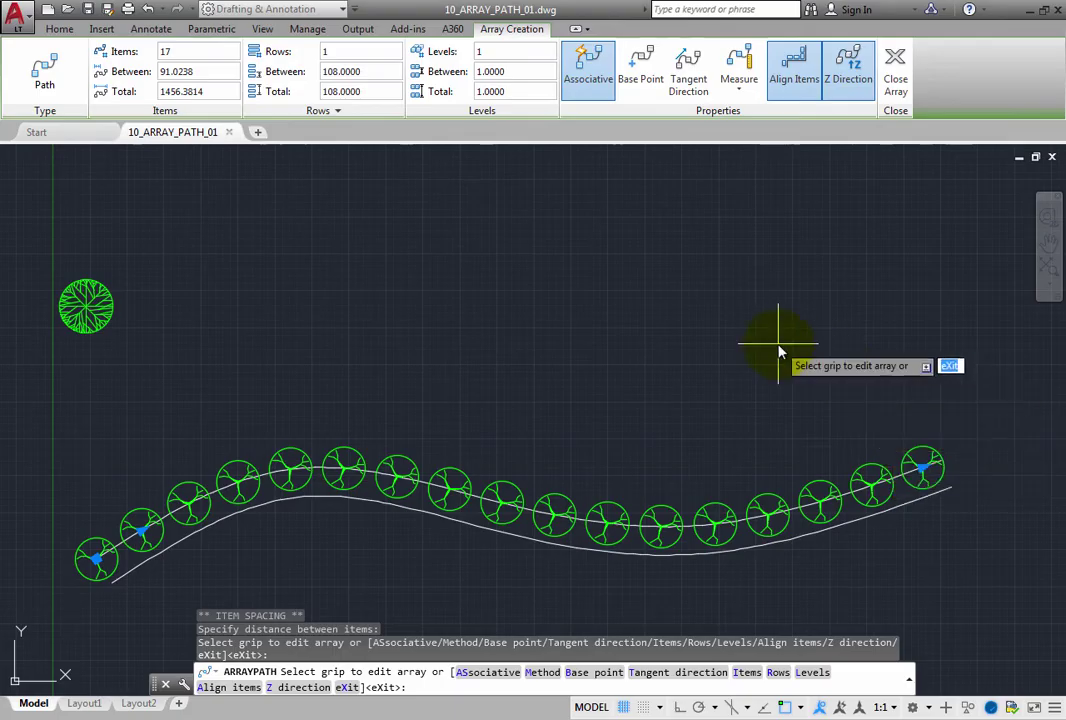
pyautogui.click(200, 52)
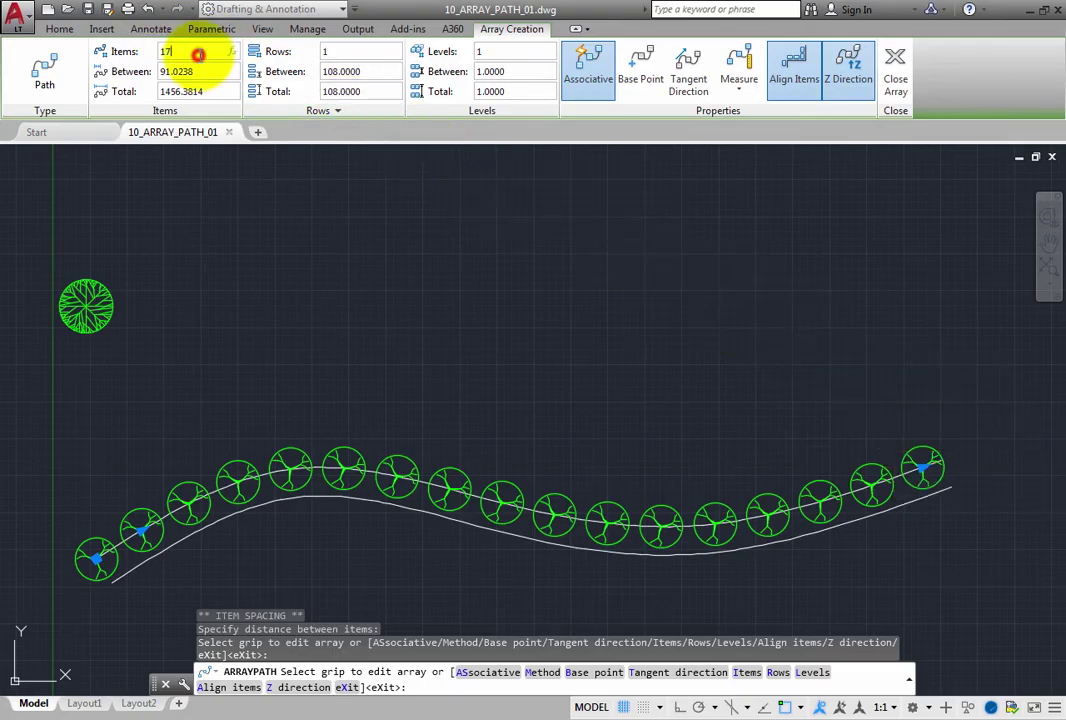
pyautogui.write('12')
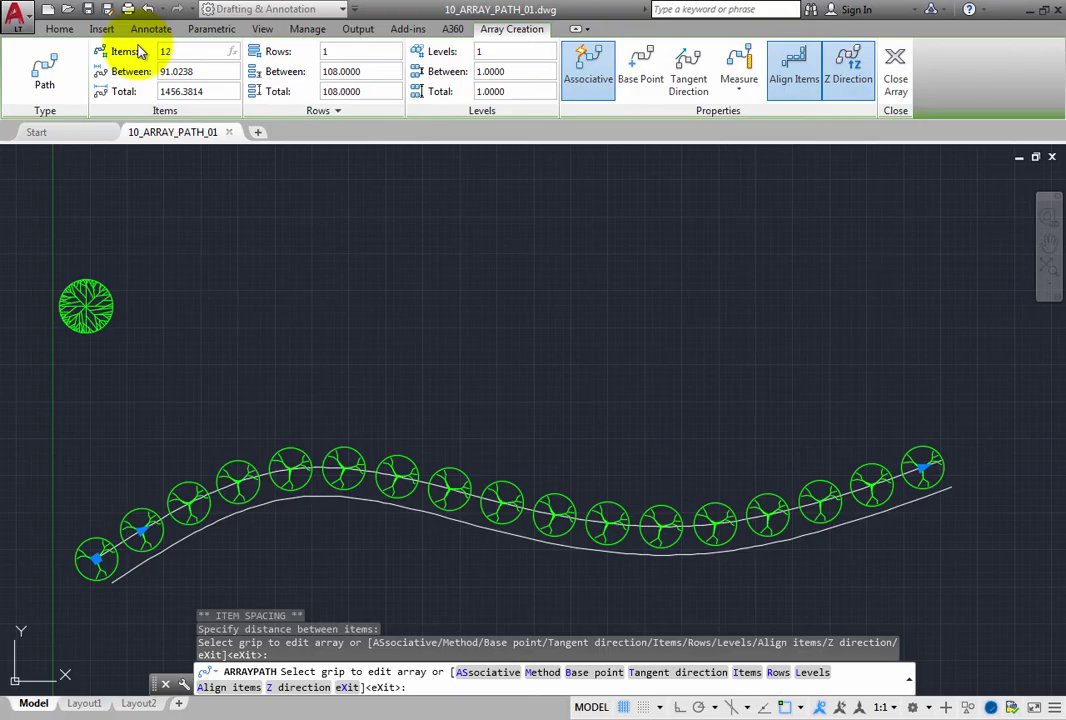
pyautogui.press('Return')
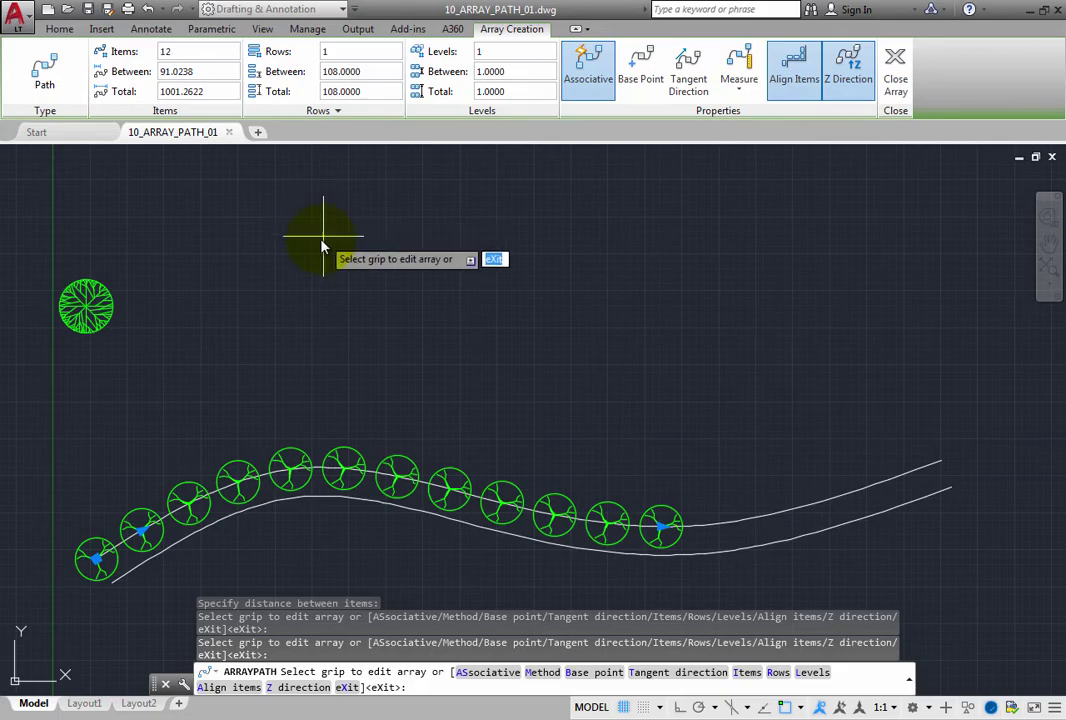
pyautogui.click(143, 537)
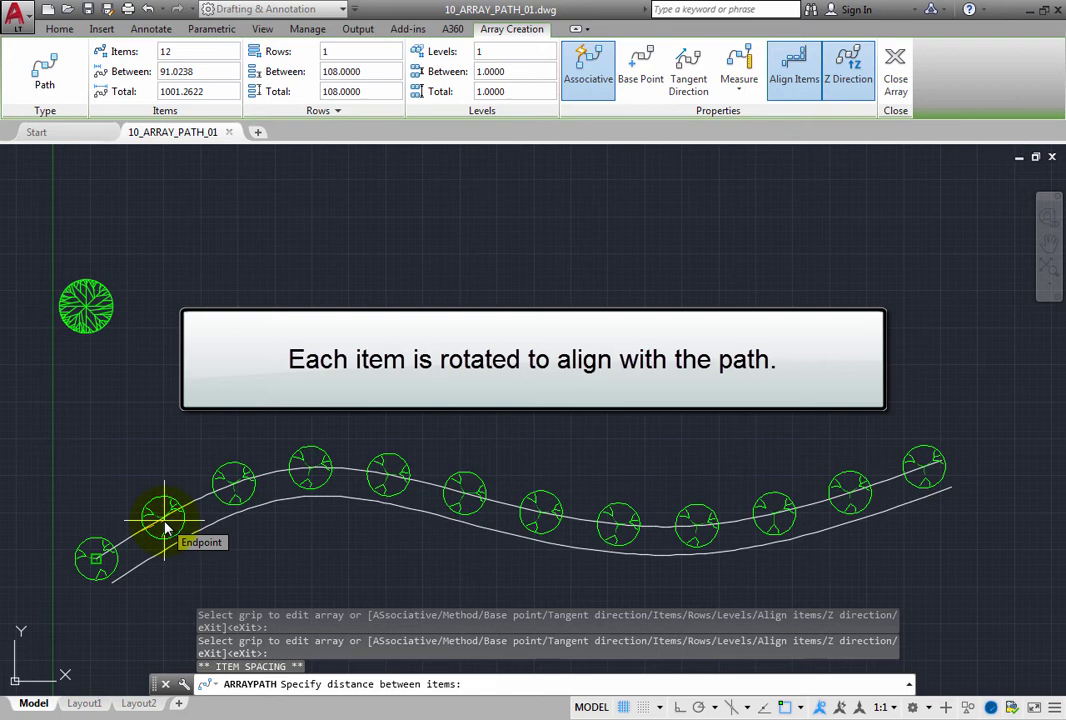
pyautogui.click(166, 526)
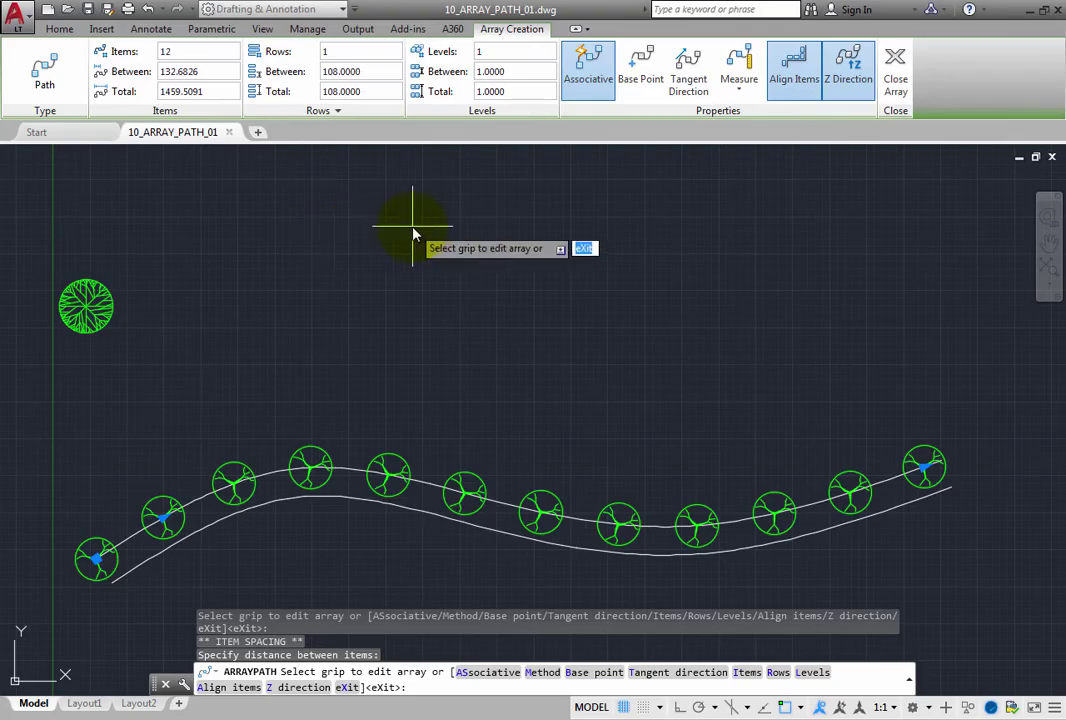
# Turn the array's Align Items option off and back on.
pyautogui.click(790, 75)
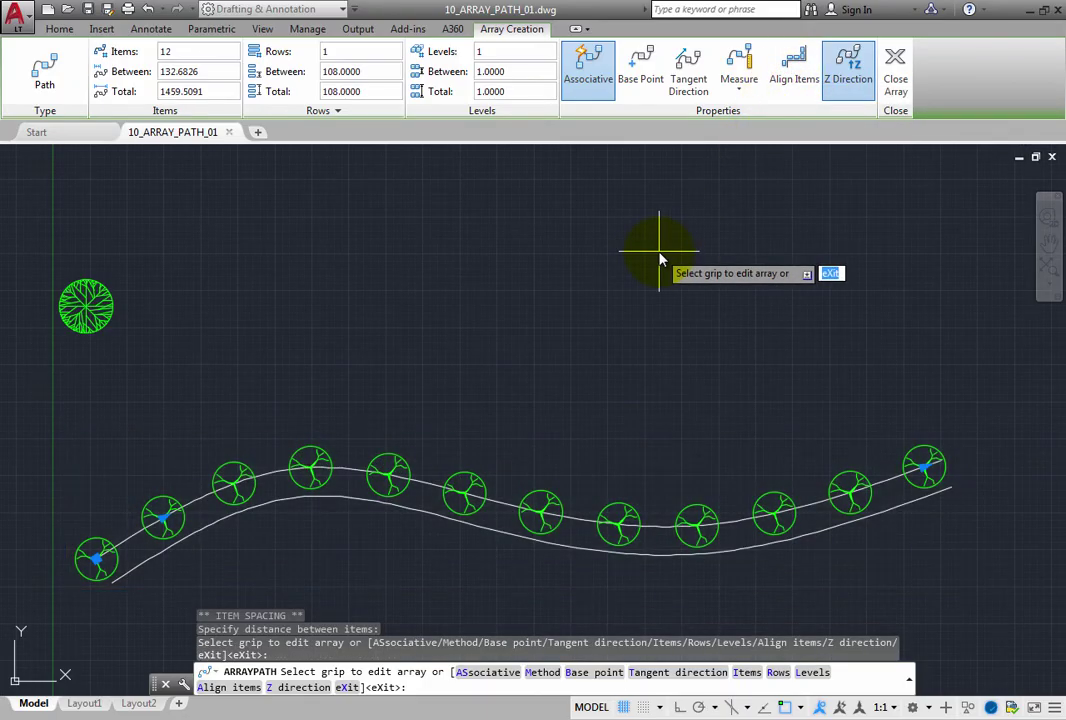
pyautogui.click(790, 72)
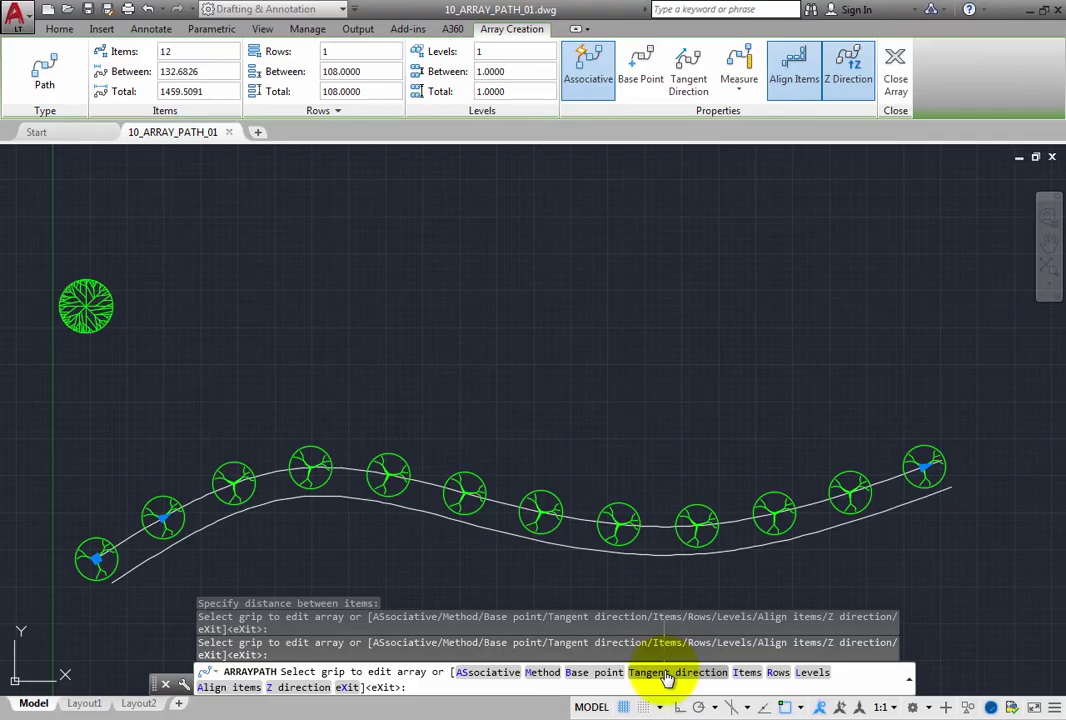
# Define the array's tangent direction from the path's start point at about 51° and finish creating the array.
pyautogui.click(686, 78)
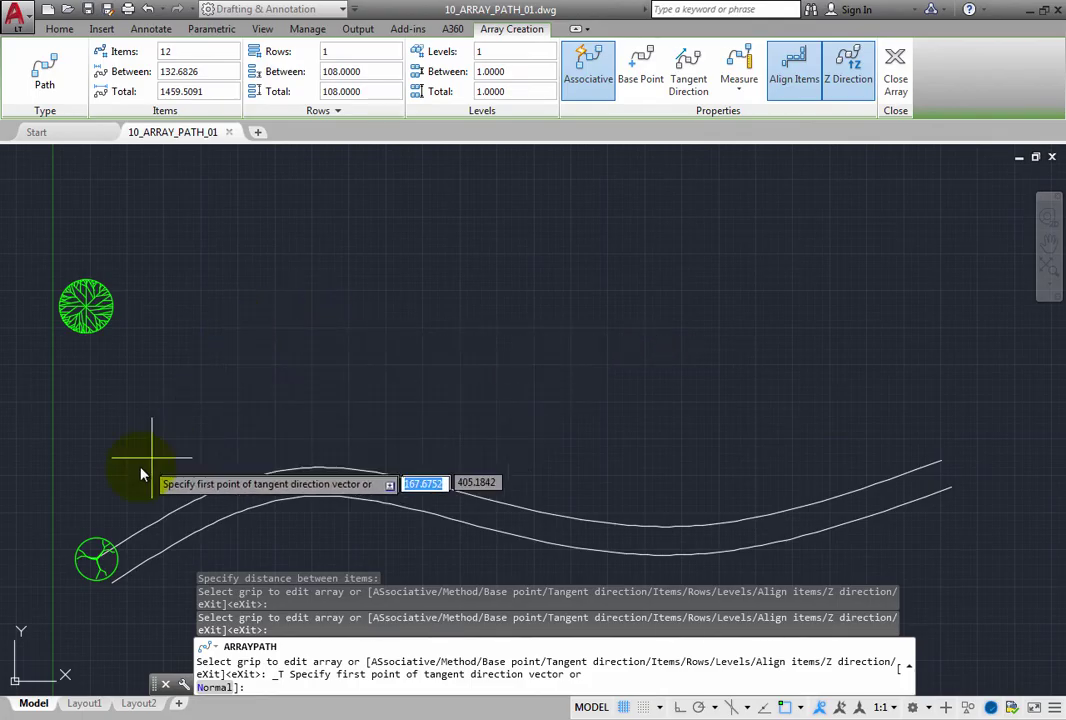
pyautogui.click(132, 541)
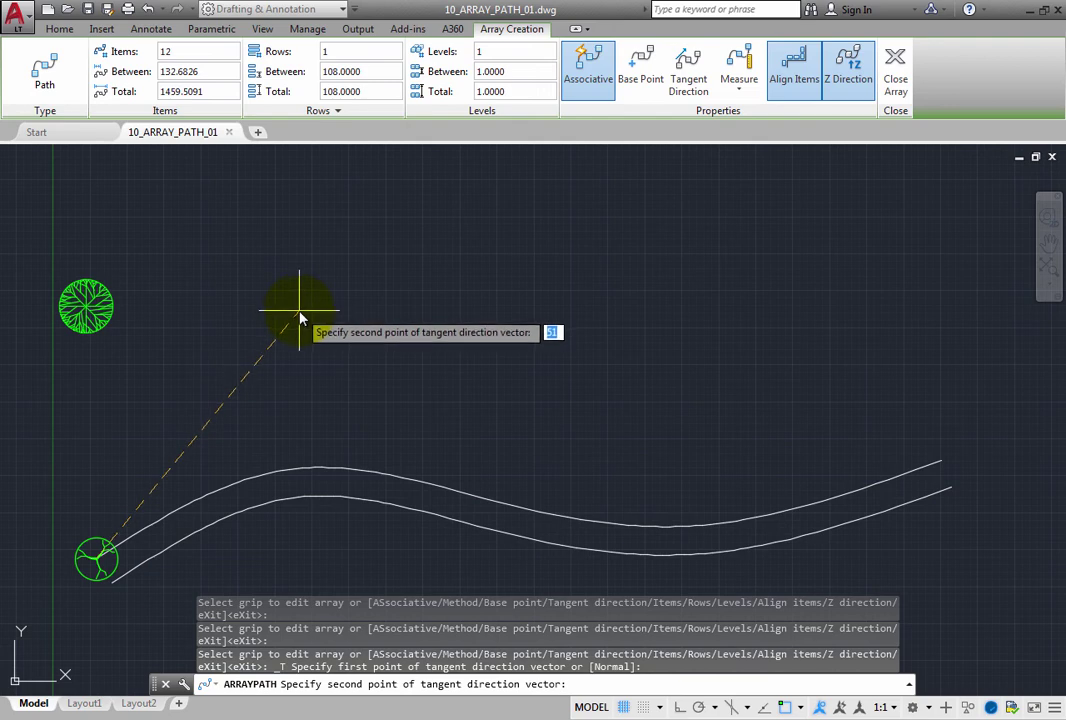
pyautogui.click(302, 321)
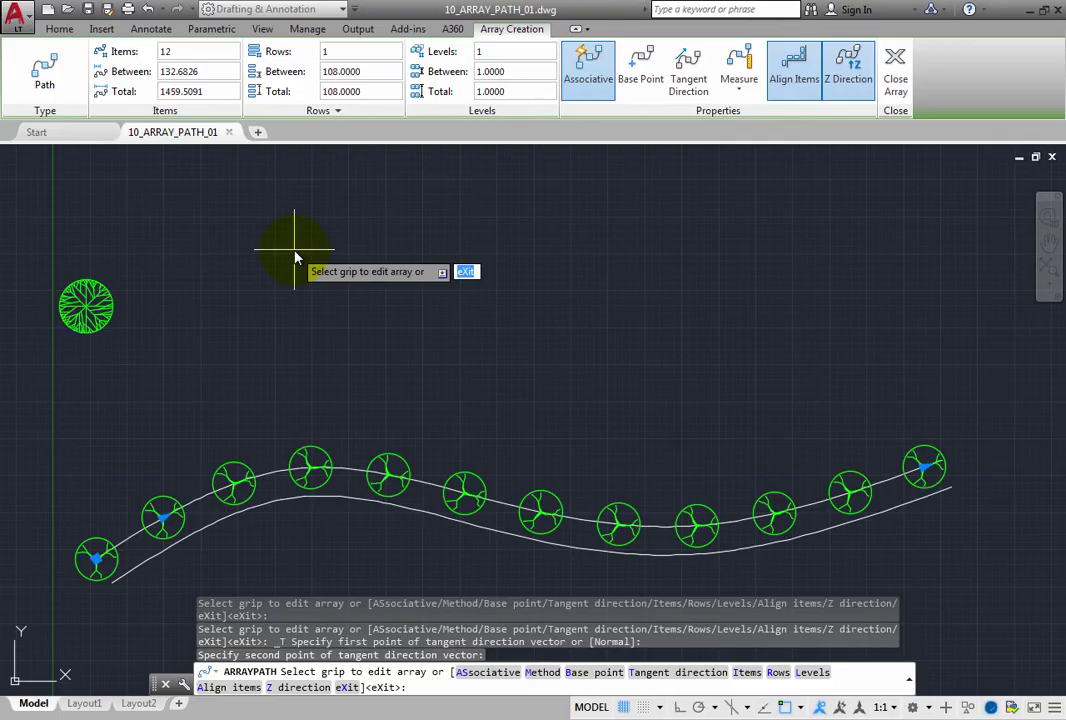
pyautogui.press('Return')
pyautogui.click(900, 82)
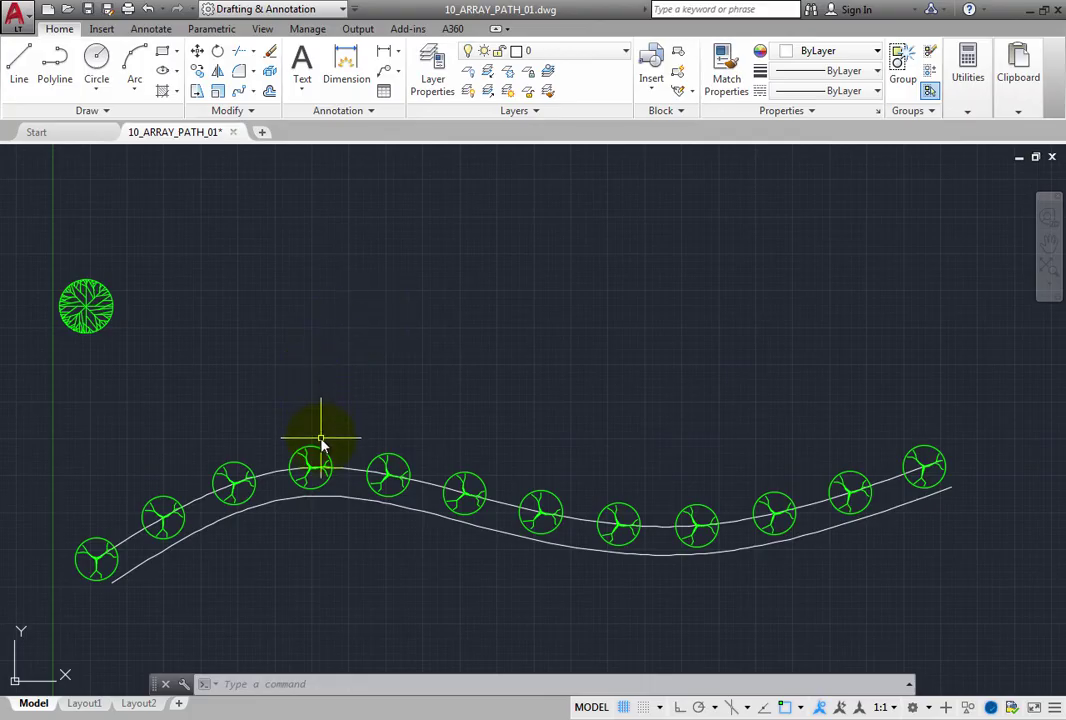
# Select the finished path array and set its number of items to 10.
pyautogui.moveTo(320, 453)
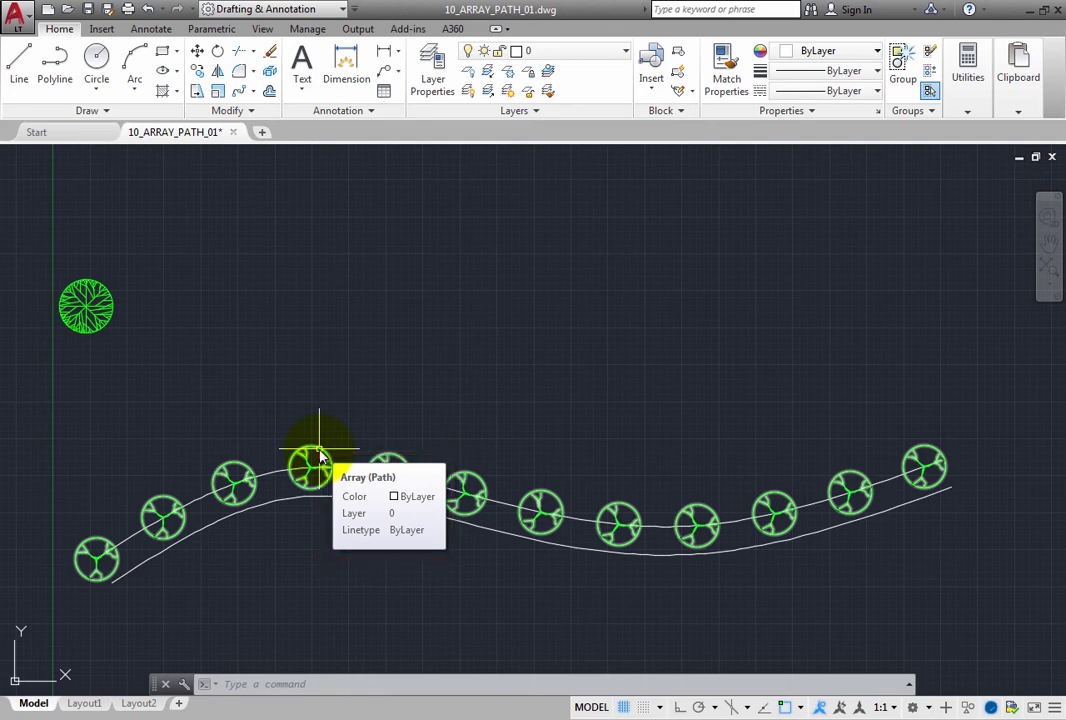
pyautogui.click(320, 457)
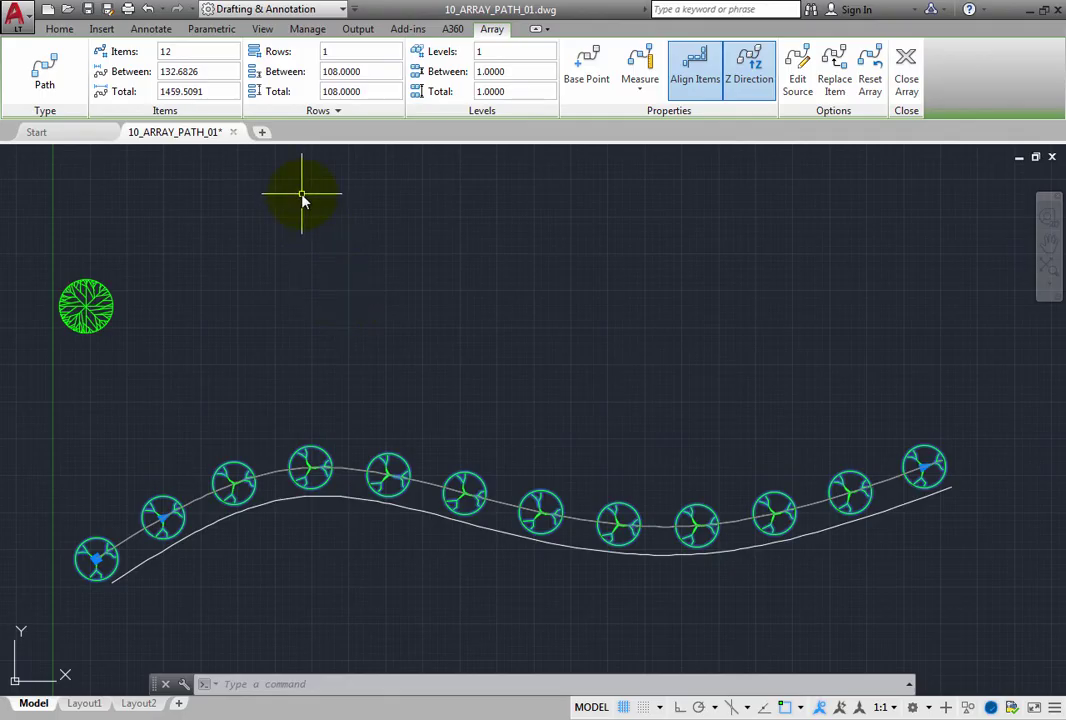
pyautogui.click(197, 52)
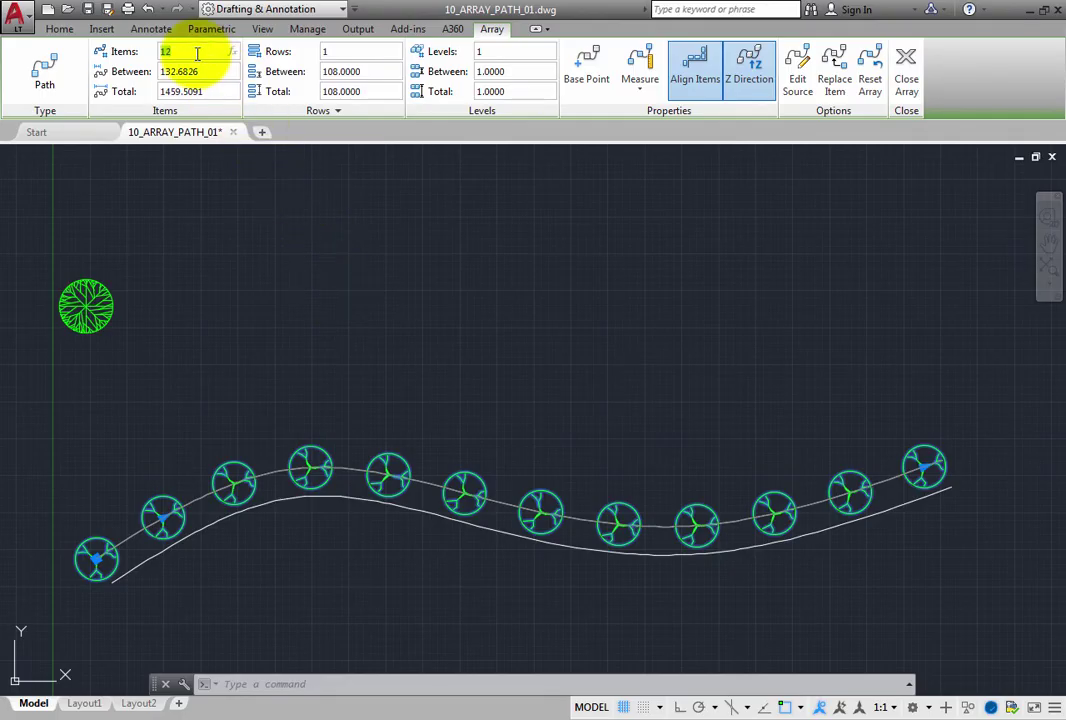
pyautogui.write('10')
pyautogui.press('Return')
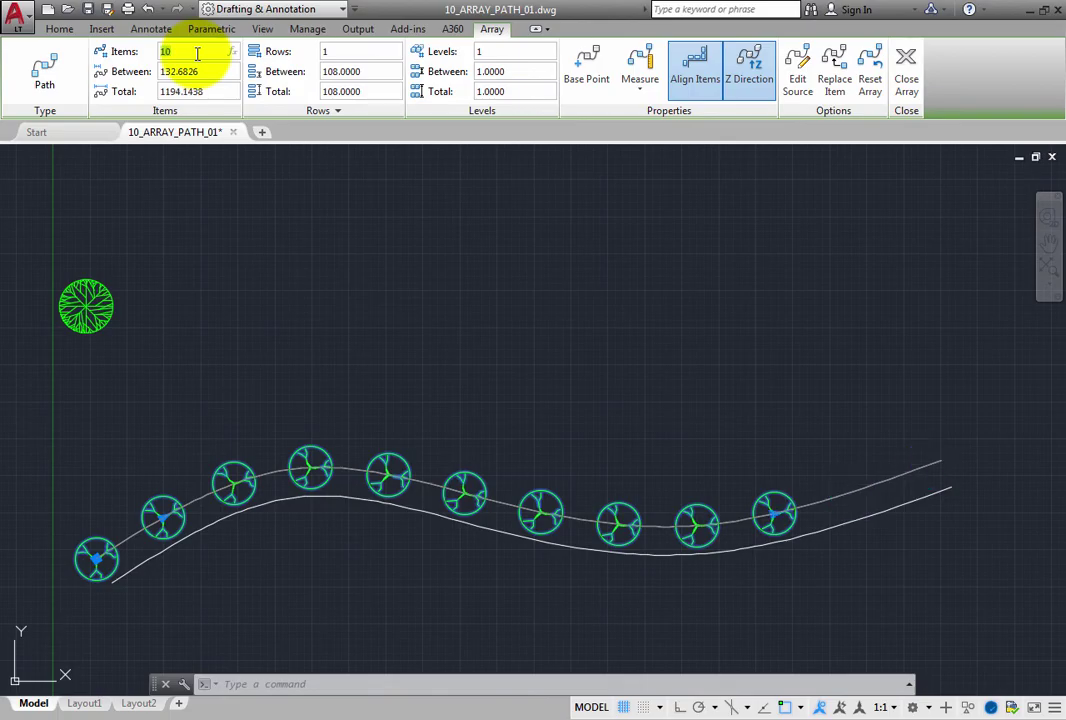
# Redistribute the trees evenly along the whole path with the Divide method, and return the array to the Measure method.
pyautogui.click(643, 95)
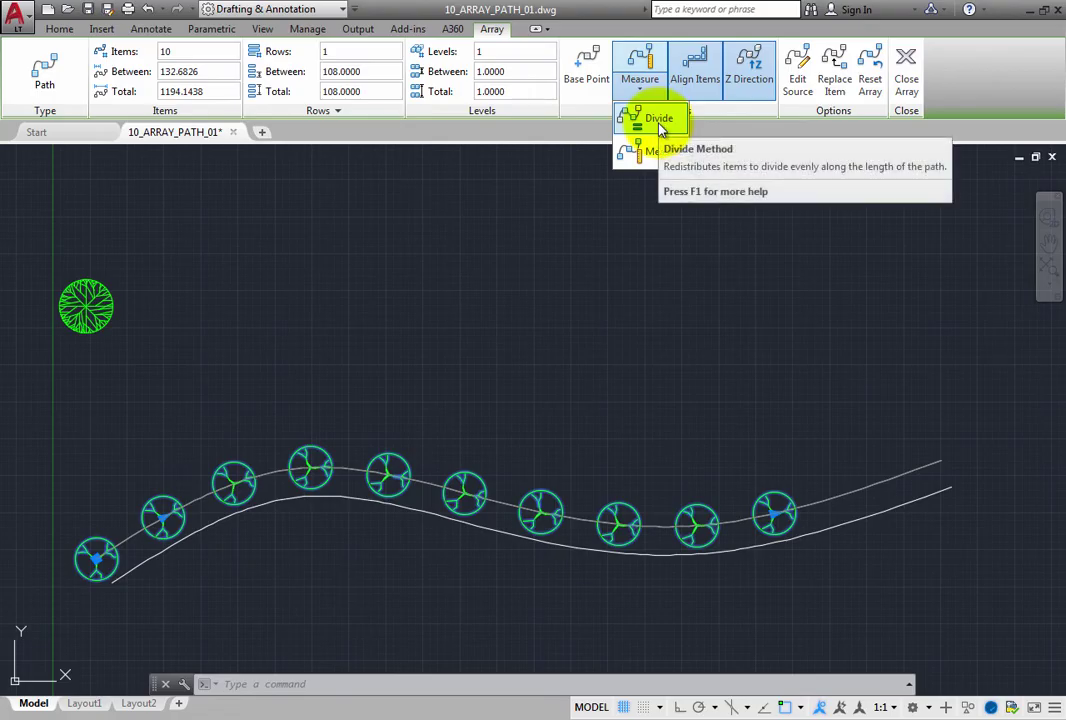
pyautogui.click(658, 120)
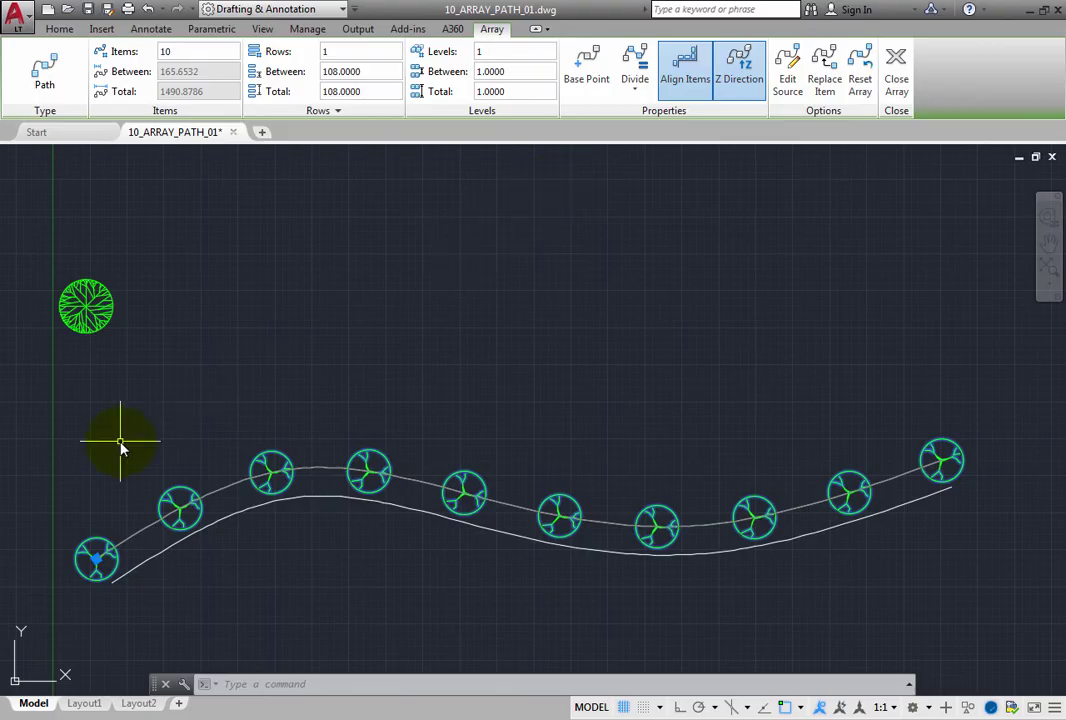
pyautogui.moveTo(96, 563)
pyautogui.click(634, 88)
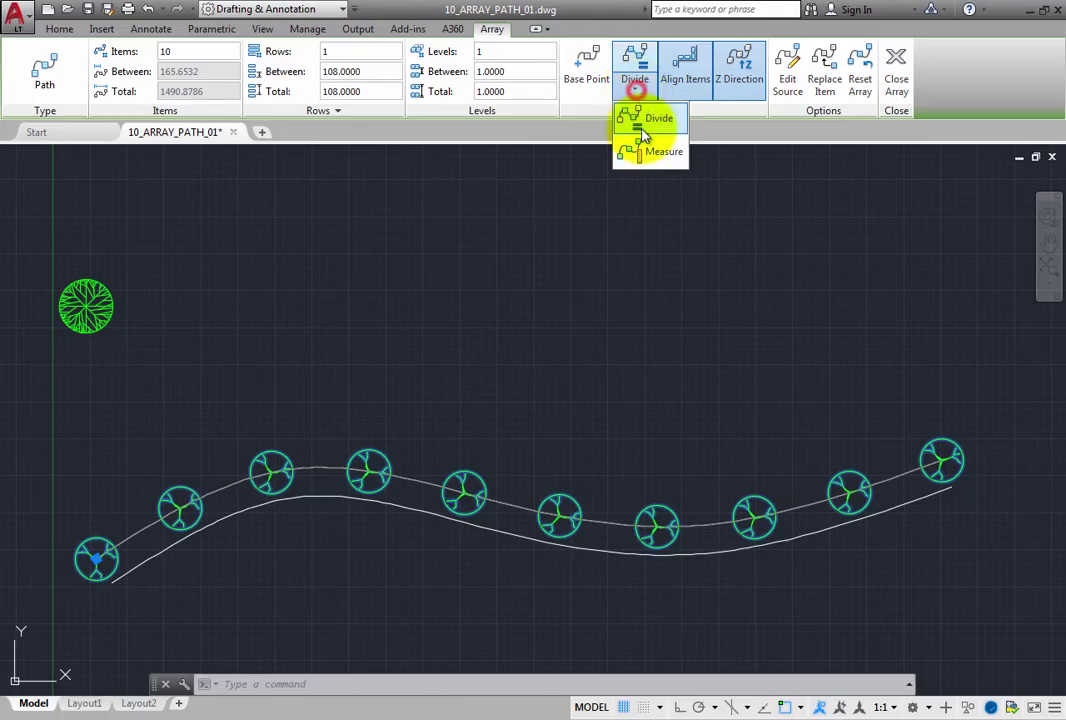
pyautogui.click(645, 157)
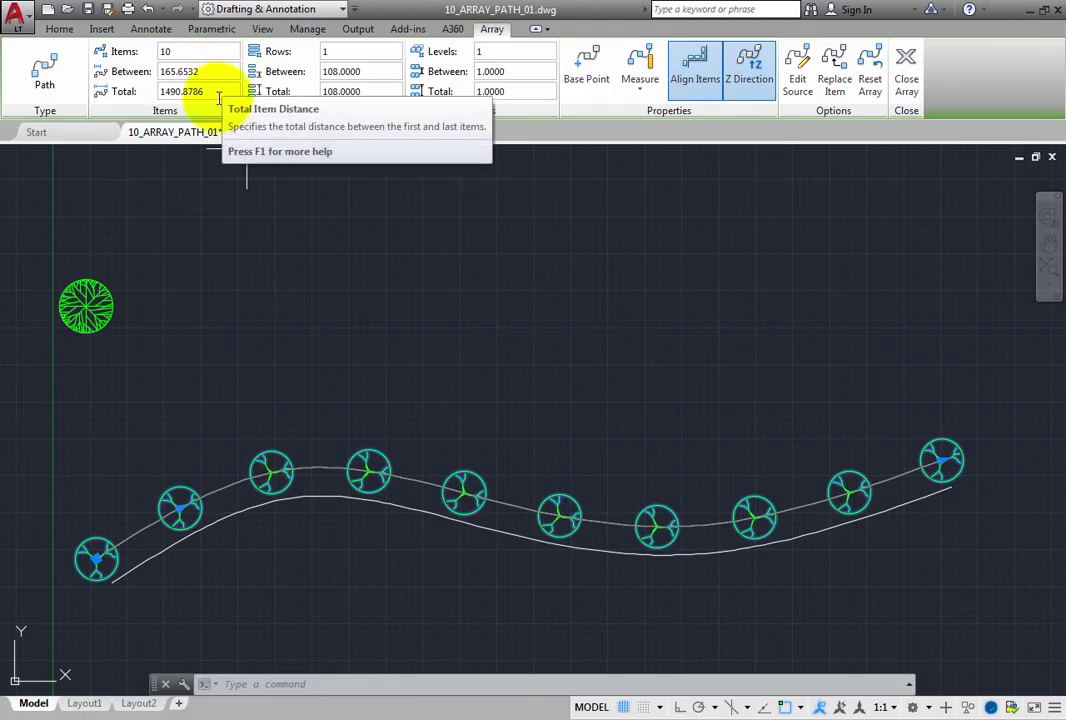
# Set the path array's number of rows to 2.
pyautogui.moveTo(942, 462)
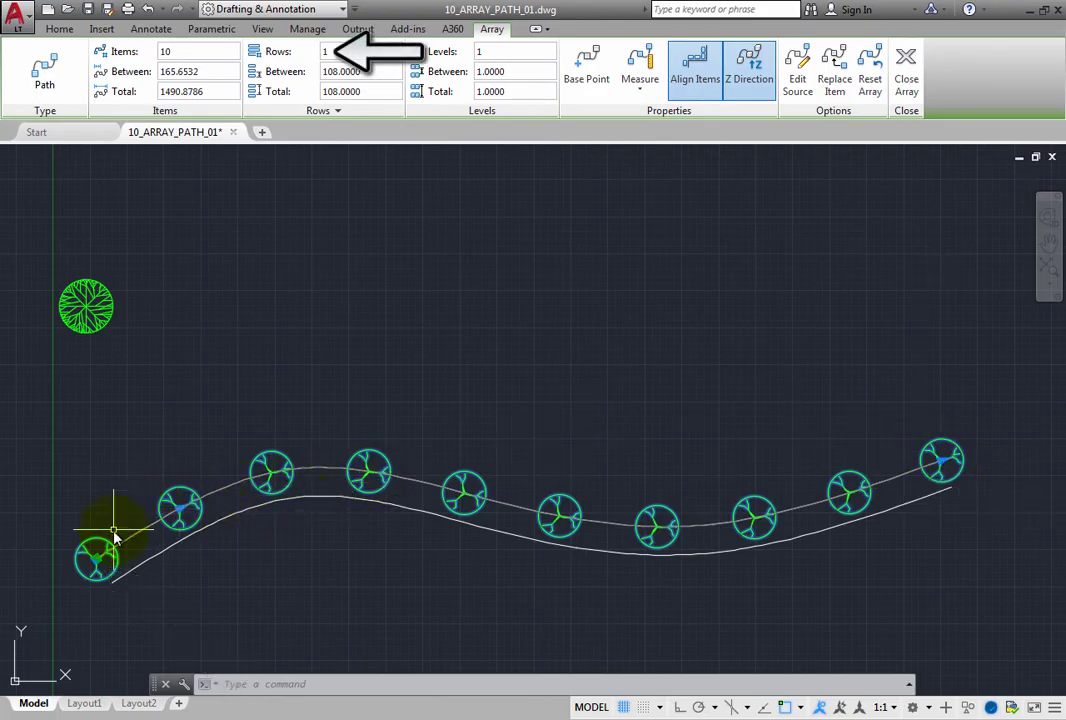
pyautogui.moveTo(97, 564)
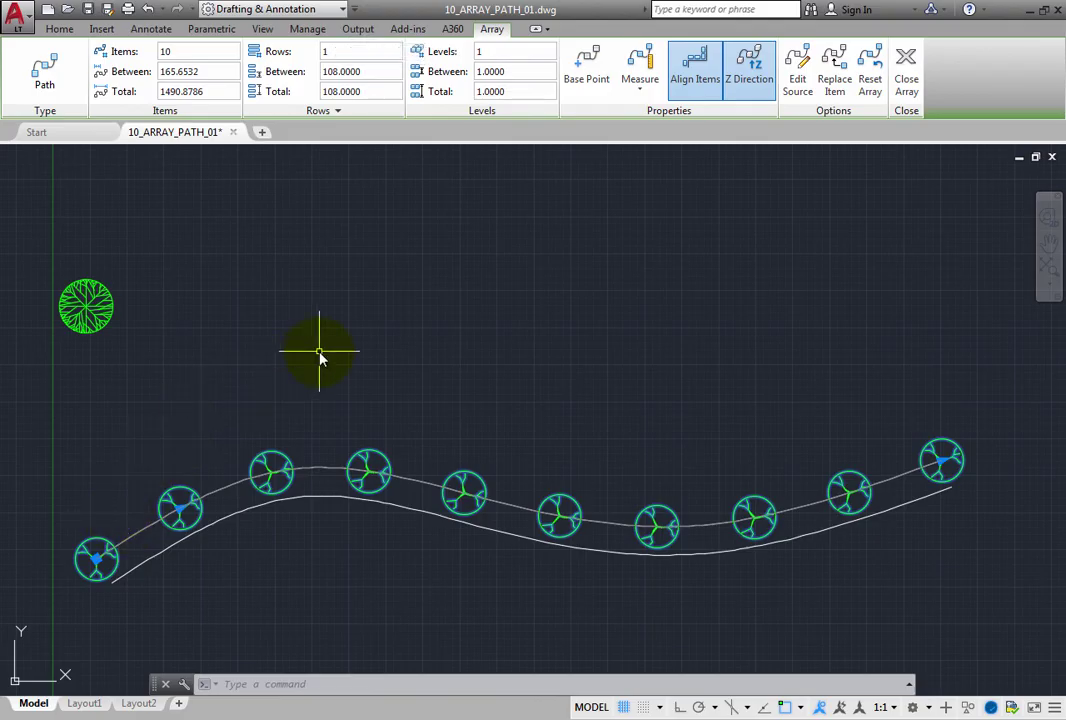
pyautogui.click(352, 51)
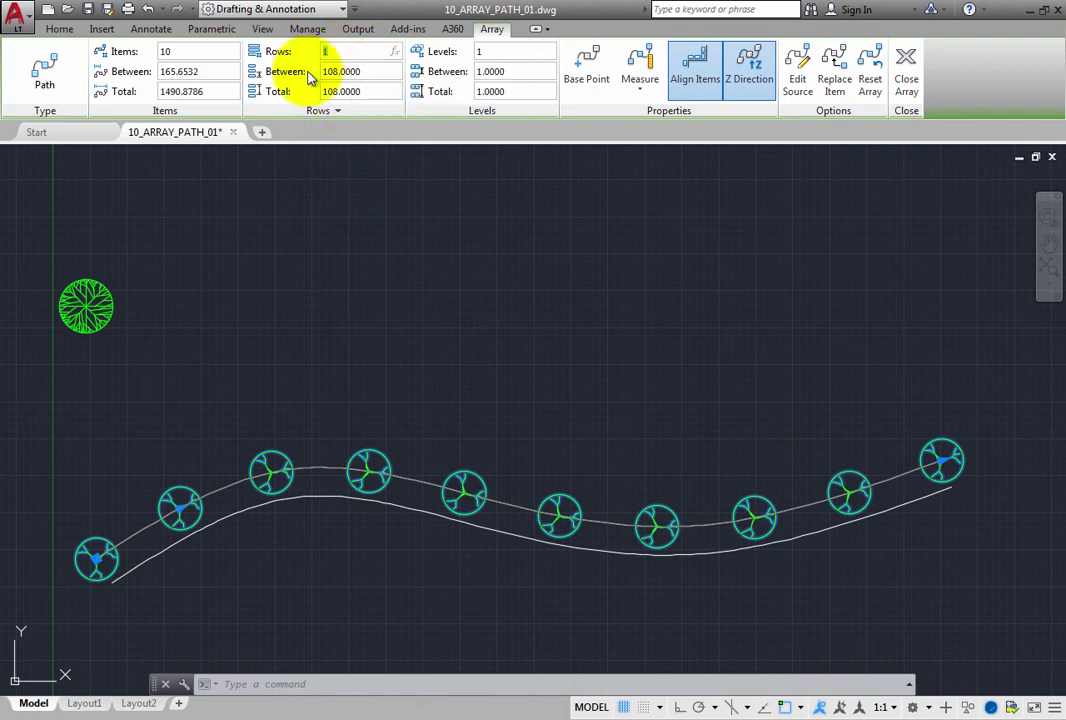
pyautogui.write('2')
pyautogui.press('Return')
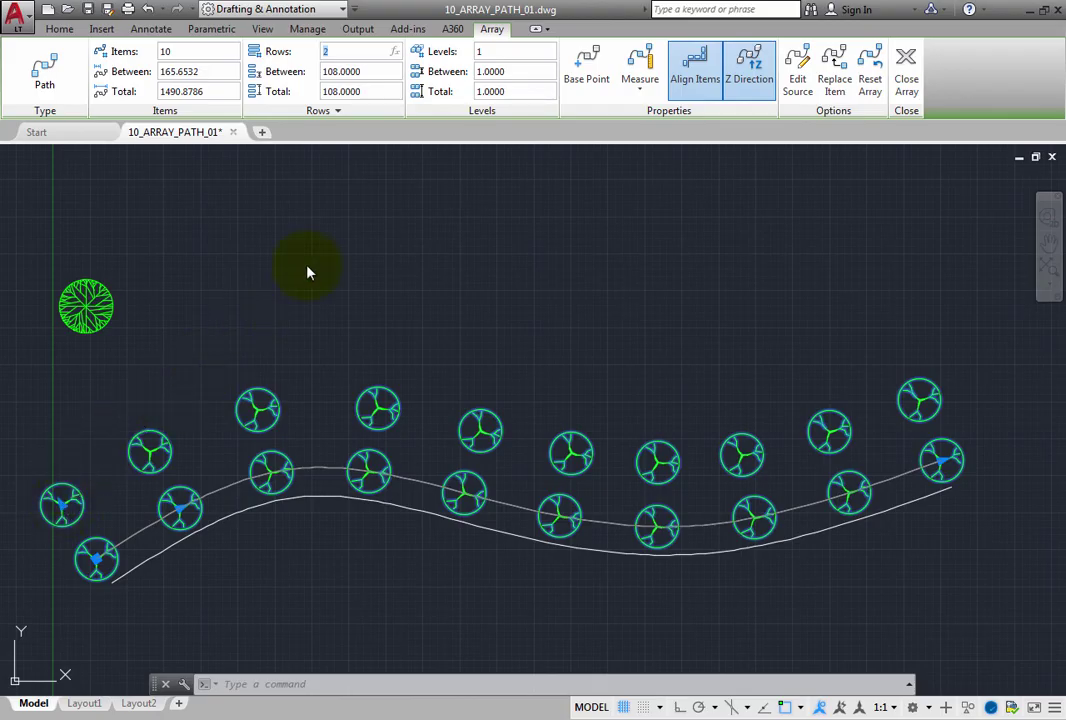
# Set the spacing between the path array's two rows to 72.
pyautogui.click(374, 72)
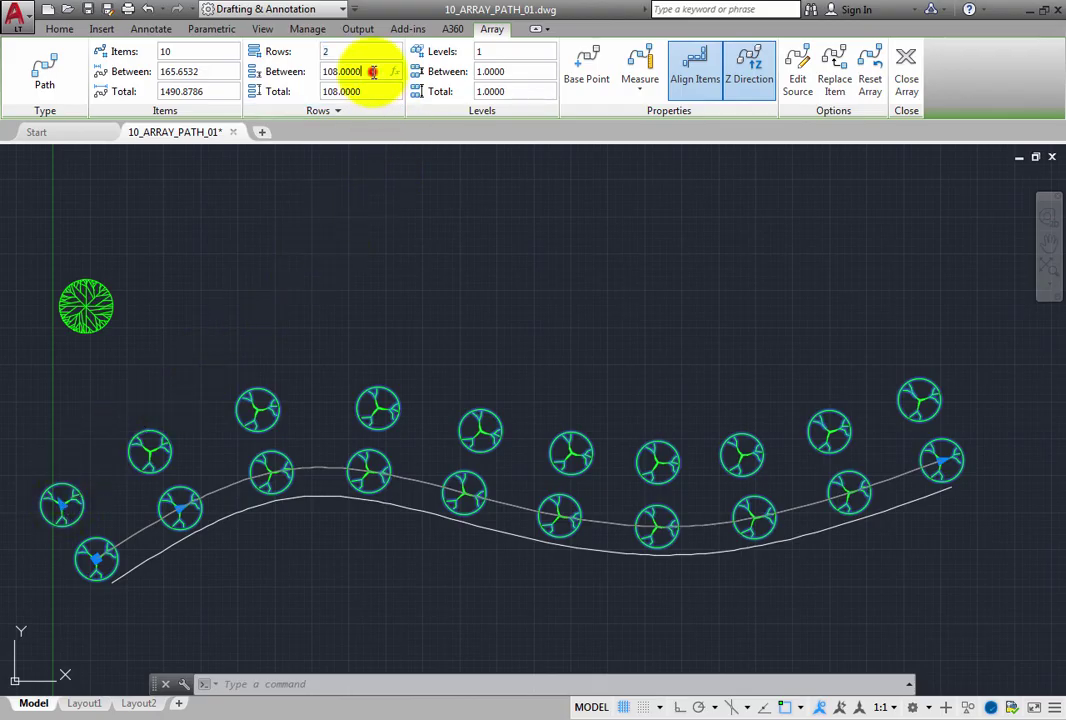
pyautogui.write('72')
pyautogui.press('Return')
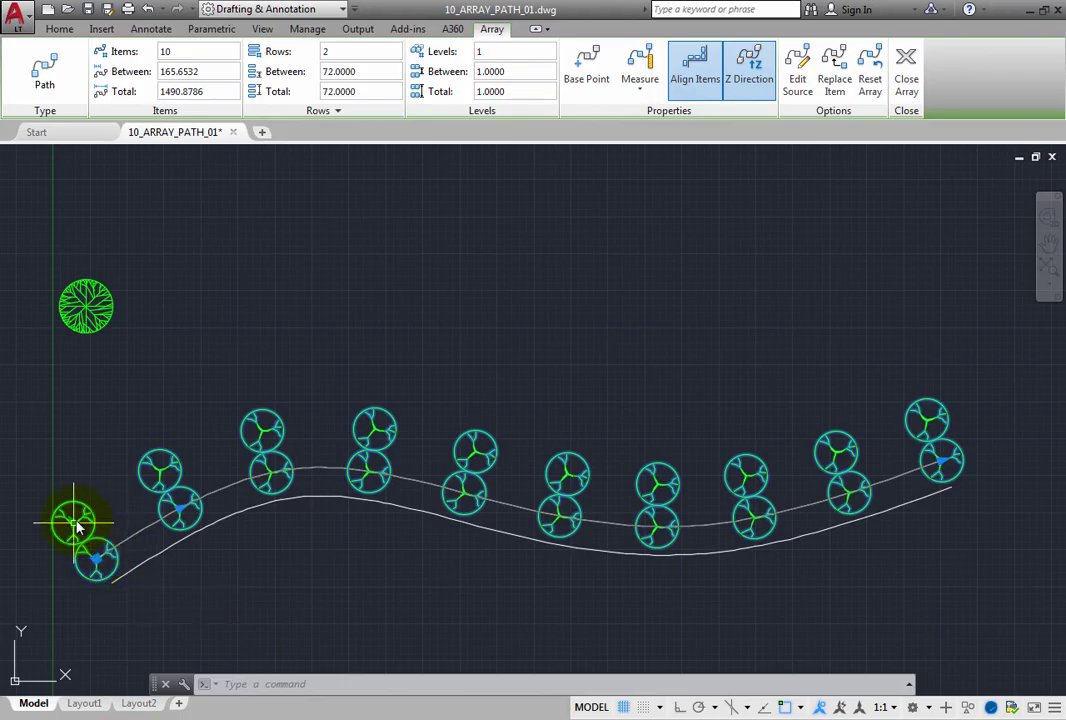
# Reduce the path array to 1 row using its row-count grip, and finish editing the array.
pyautogui.moveTo(75, 522)
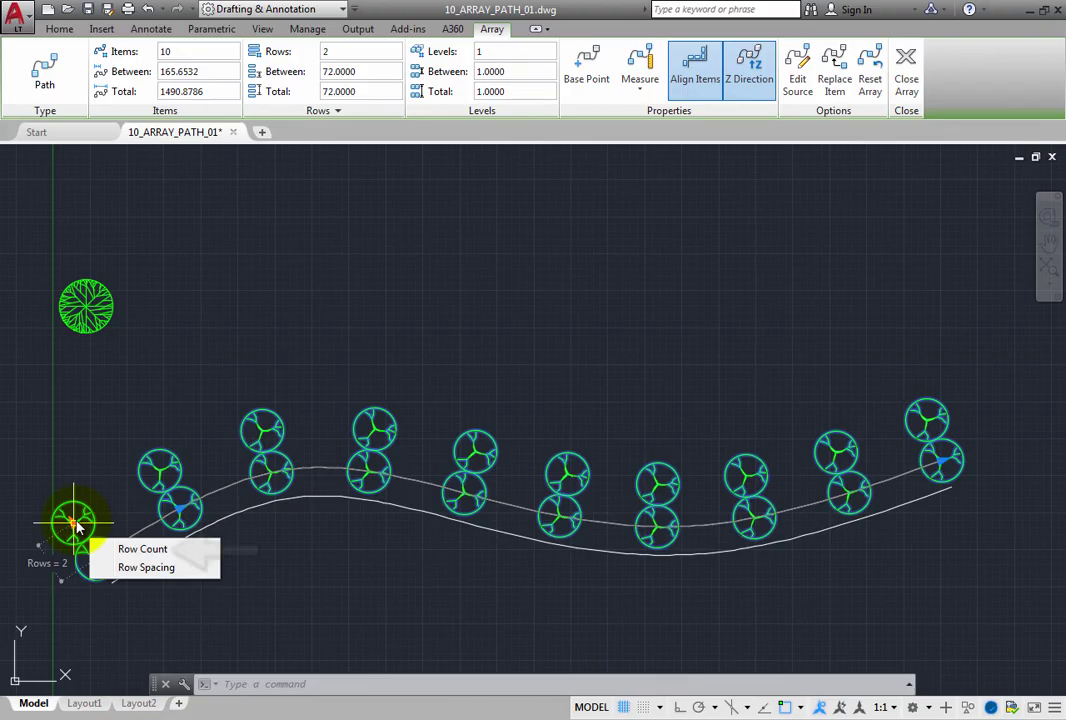
pyautogui.click(152, 552)
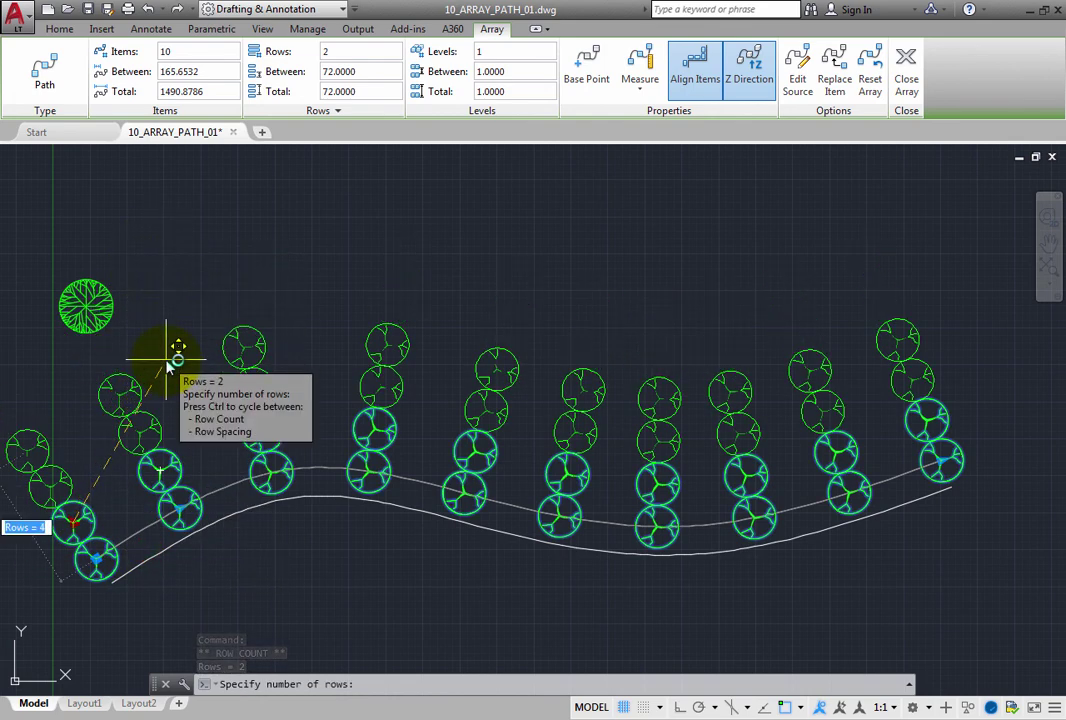
pyautogui.write('1')
pyautogui.press('Return')
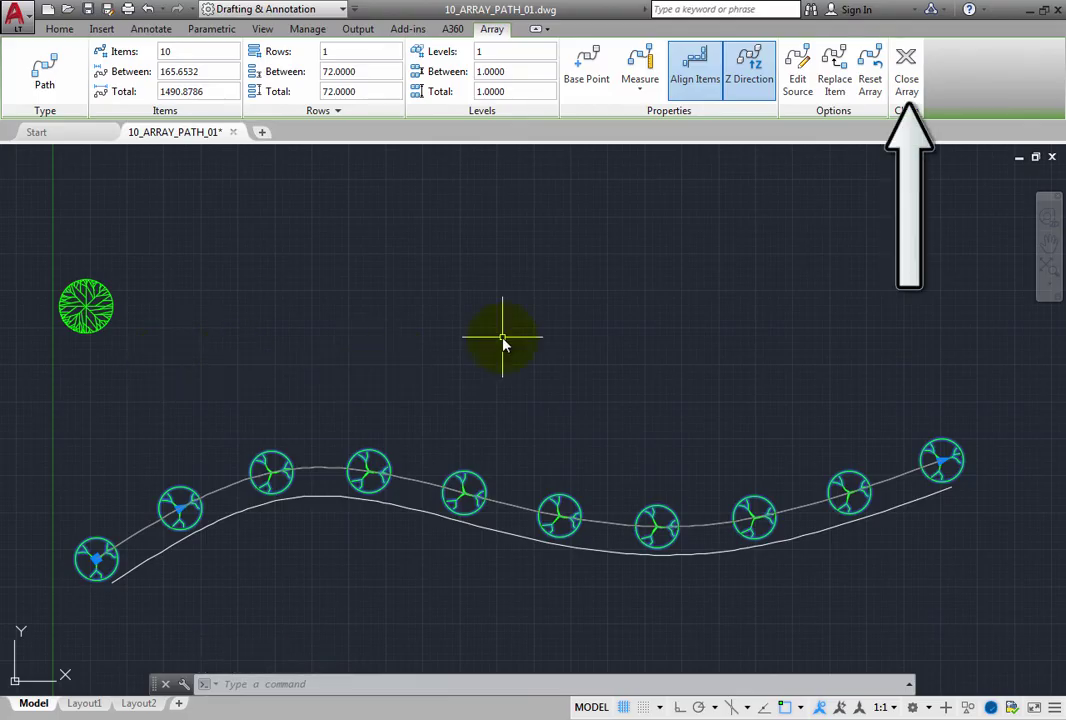
pyautogui.press('Escape')
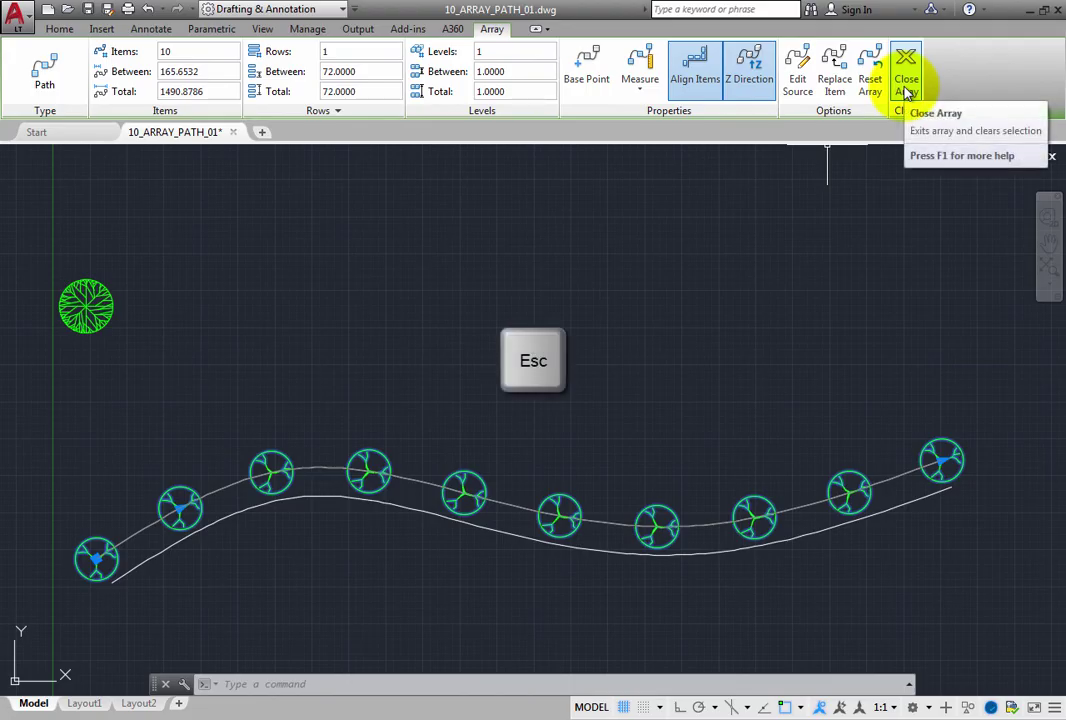
pyautogui.click(906, 85)
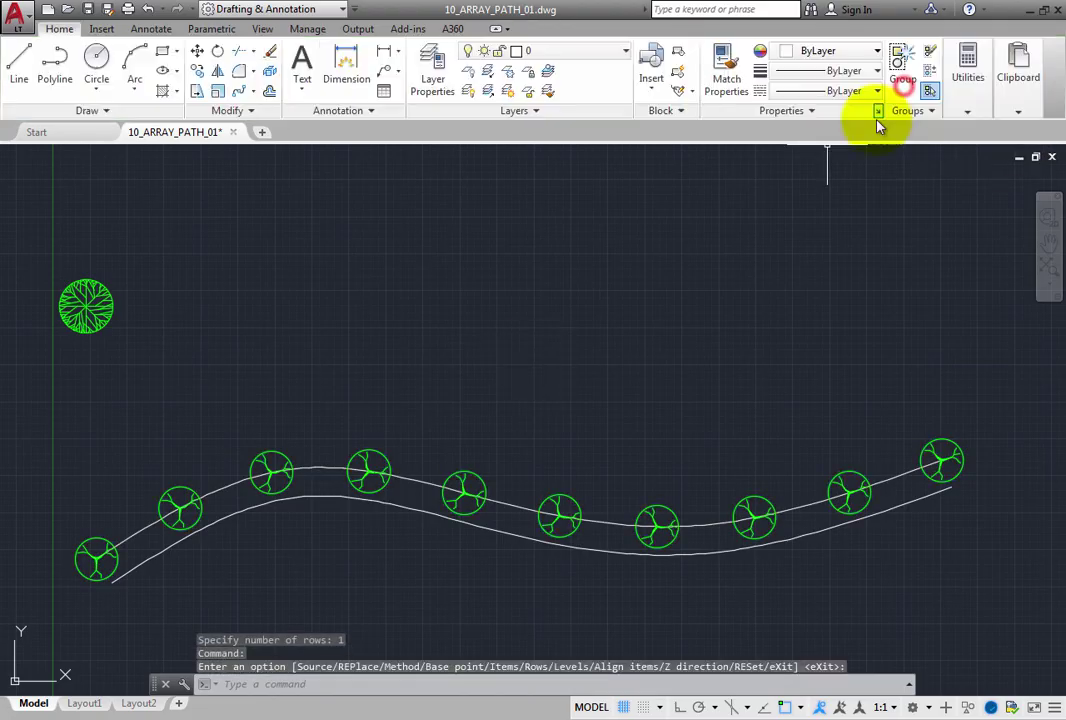